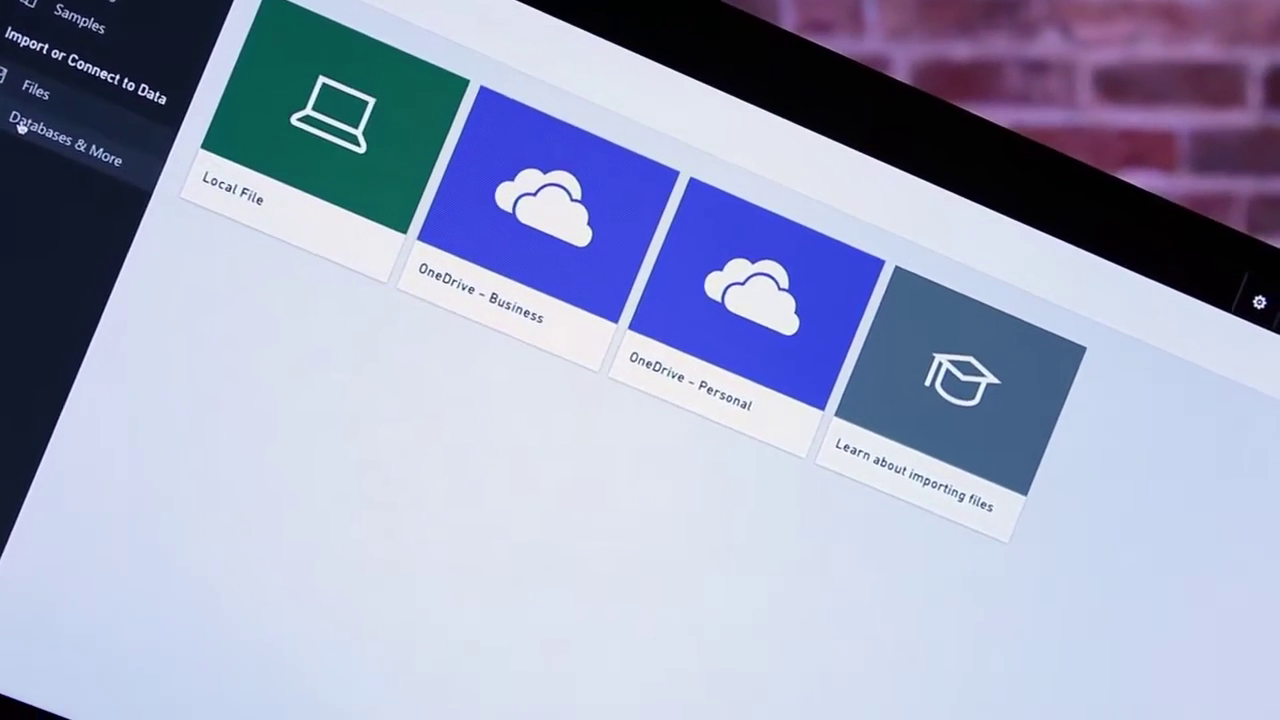
Show the database connectors, including Azure SQL Database and SQL Server Analysis Services
{"action": "left_click", "coordinate": [33, 133]}
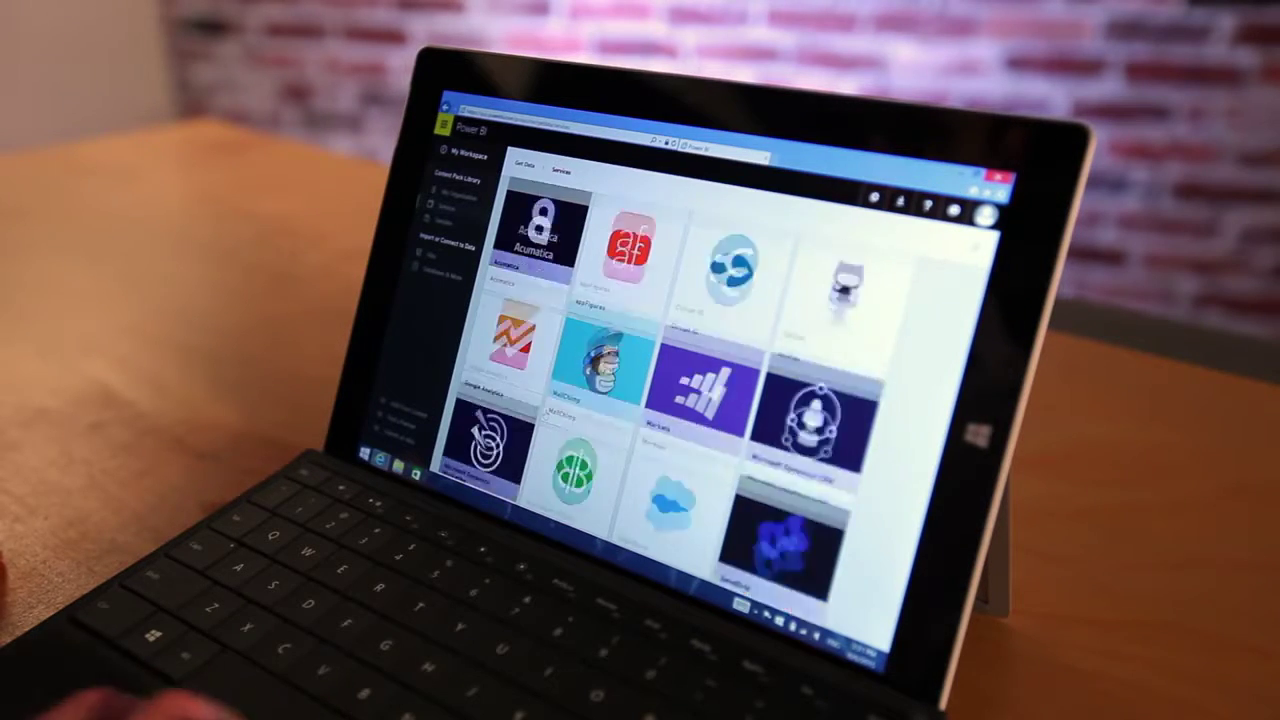
{"action": "scroll", "coordinate": [700, 380], "scroll_direction": "down", "scroll_amount": 3}
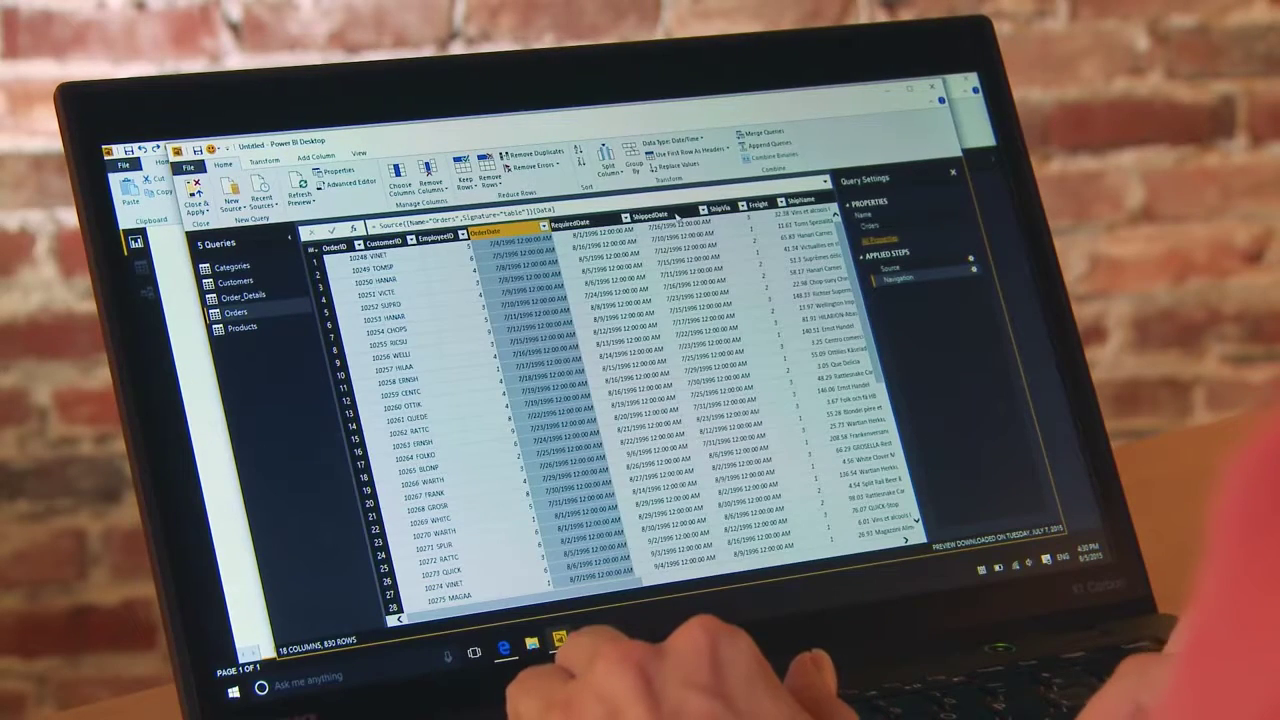
Apply query changes to load Categories, Customers, Order_Details, Orders and Products
{"action": "key", "text": "Return"}
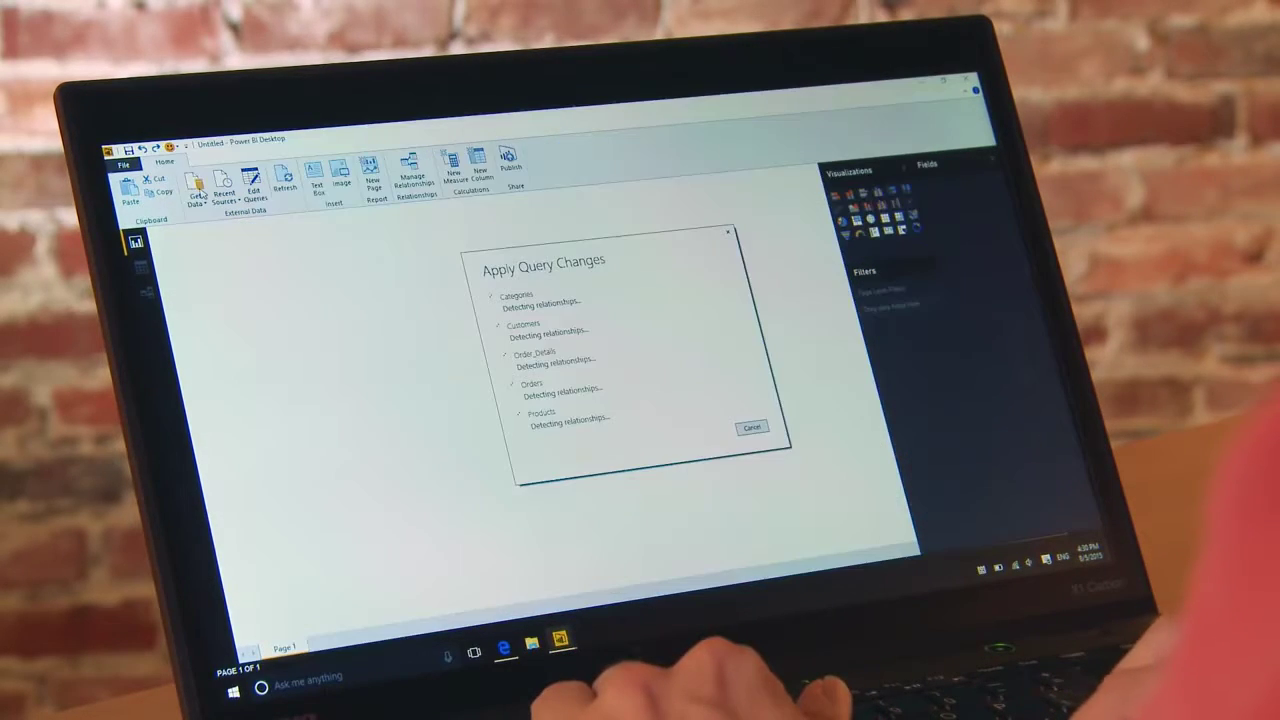